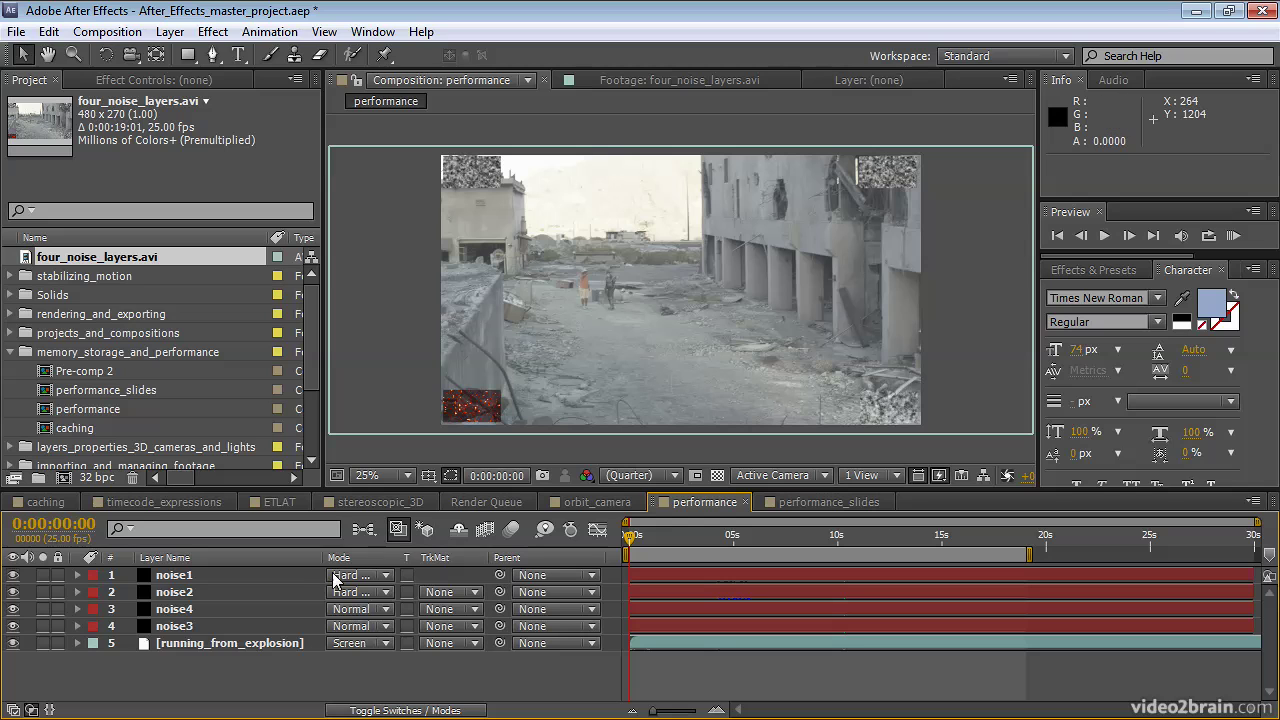
Step: Solo the running_from_explosion layer, then noise3, noise4 and noise2 together, and unsolo every layer
{"action": "left_click", "coordinate": [41, 643]}
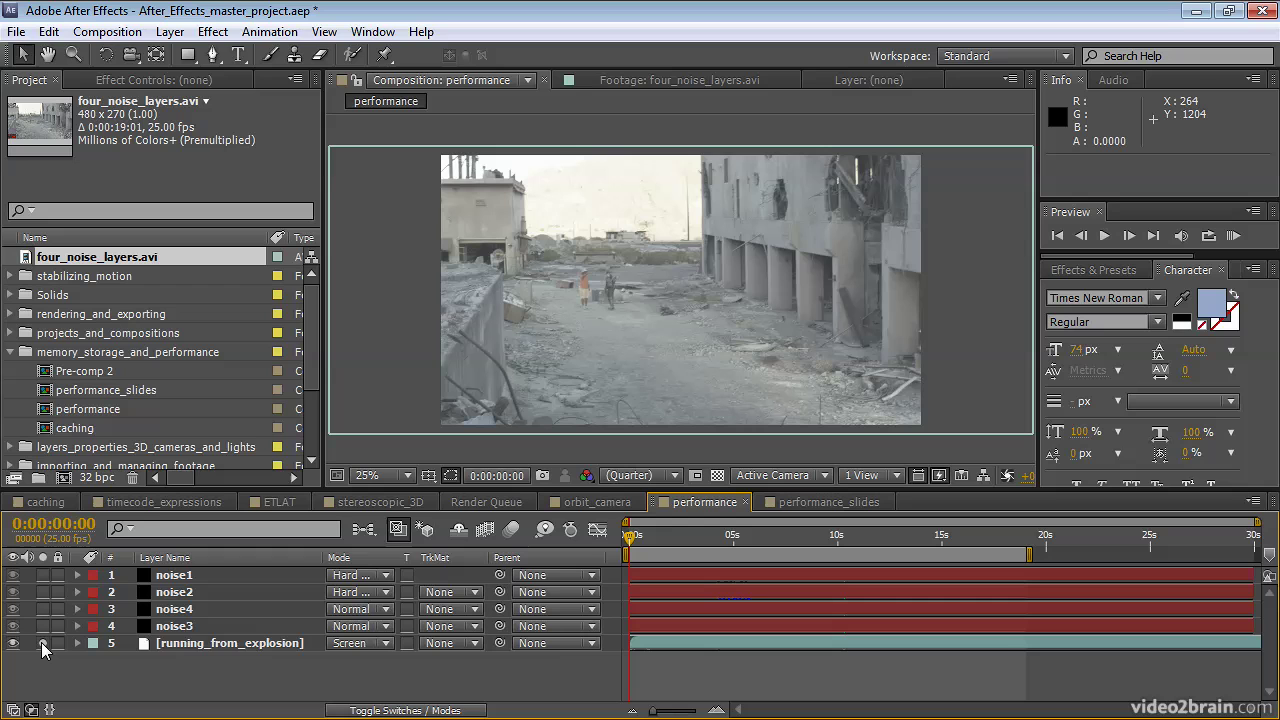
{"action": "left_click", "coordinate": [41, 642]}
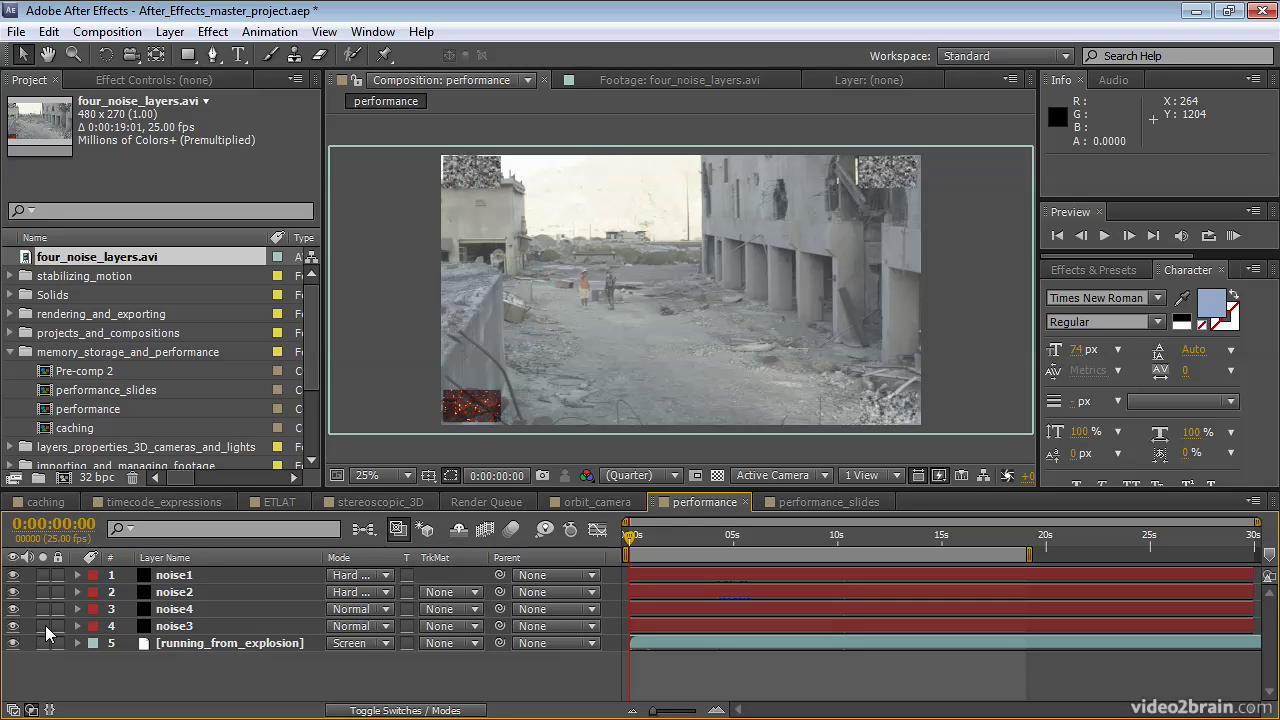
{"action": "left_click", "coordinate": [43, 625]}
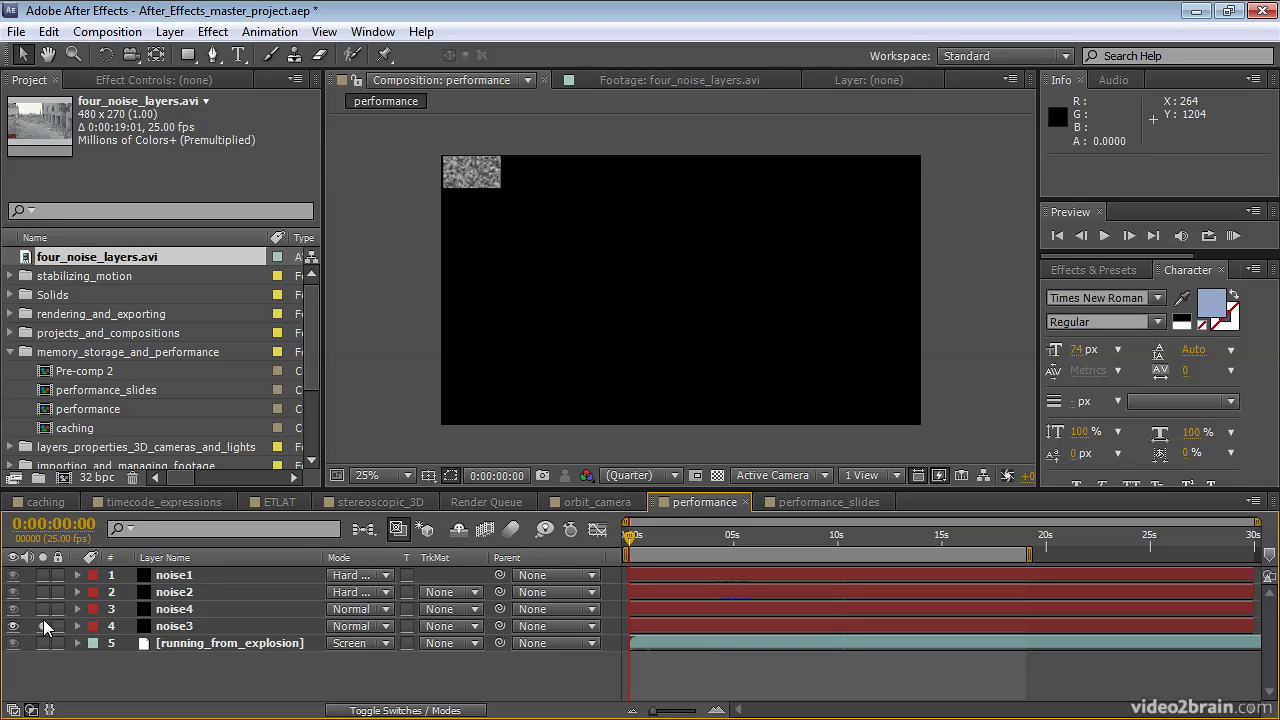
{"action": "left_click", "coordinate": [43, 607]}
{"action": "left_click", "coordinate": [42, 592]}
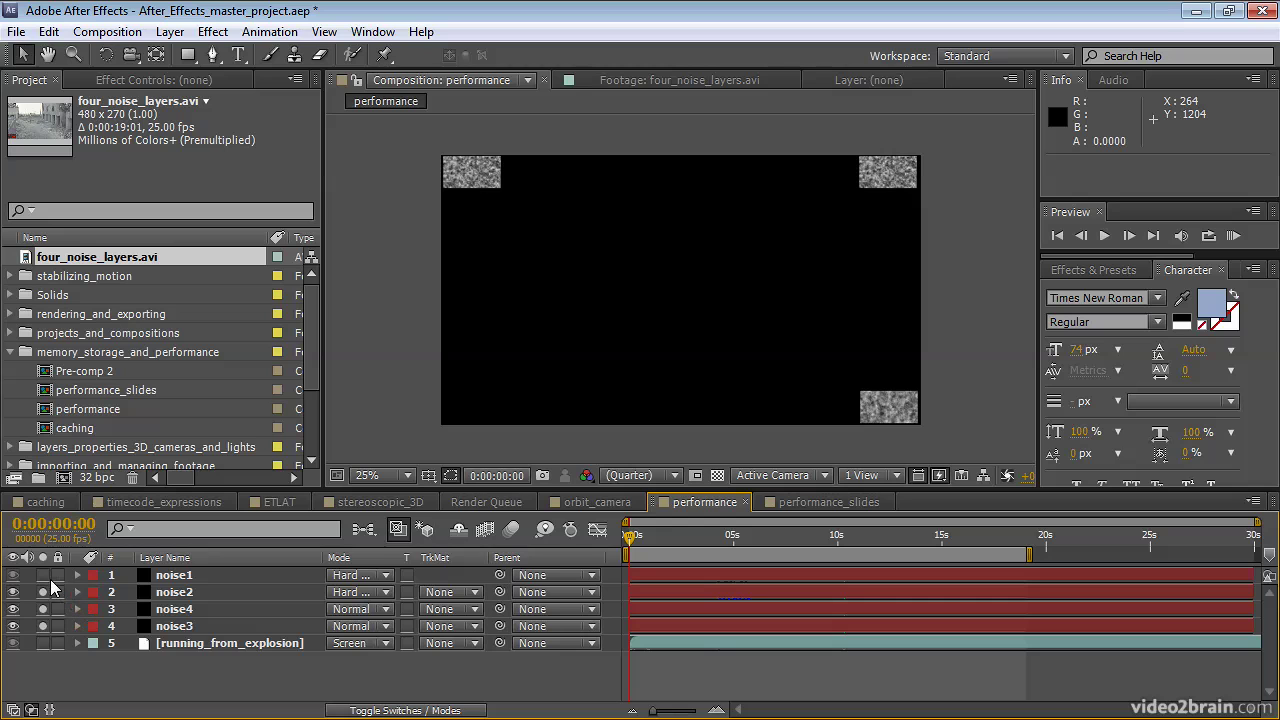
{"action": "left_click", "coordinate": [43, 592]}
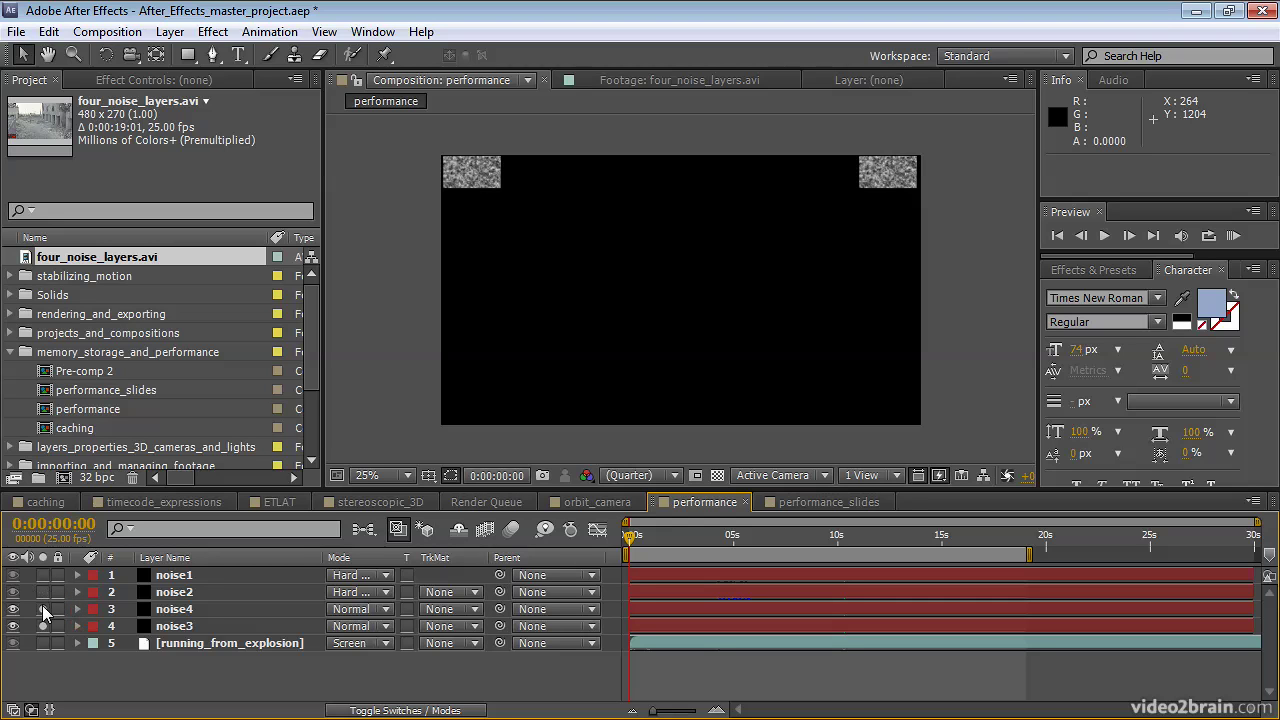
{"action": "left_click", "coordinate": [42, 607]}
{"action": "left_click", "coordinate": [44, 623]}
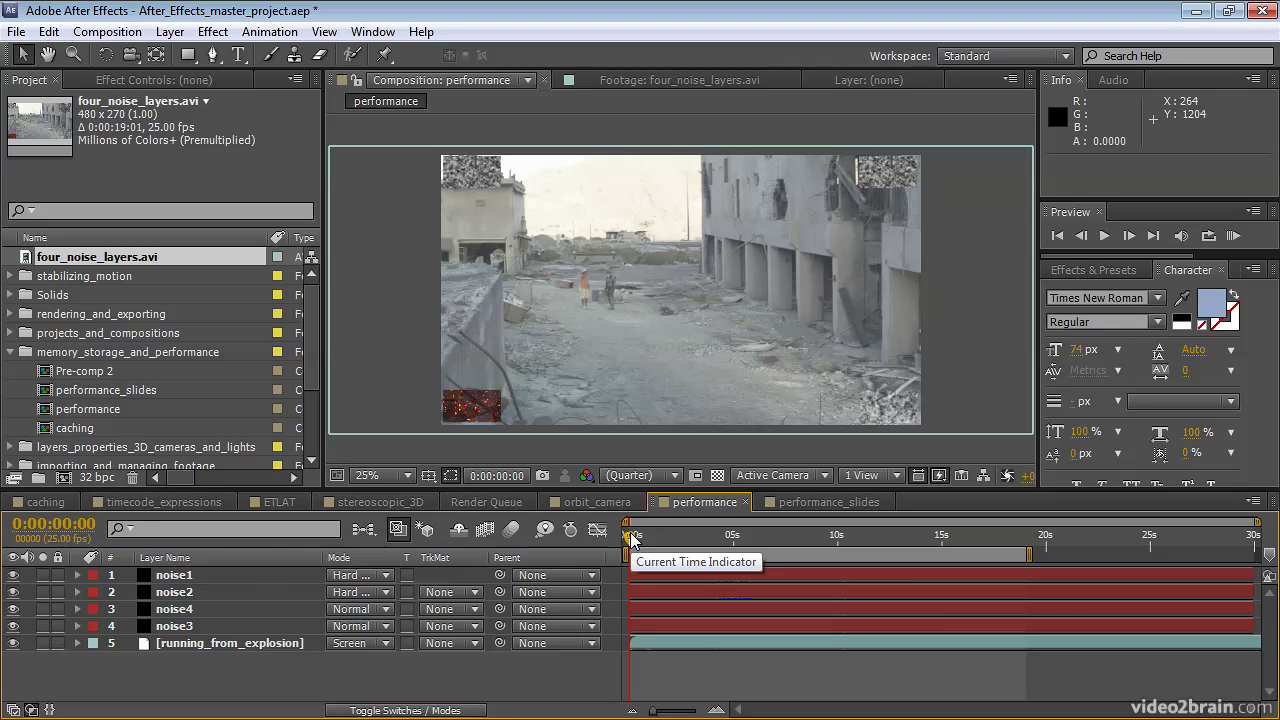
Step: Preview the comp, draw a region of interest around the two walking figures, and preview it
{"action": "key", "text": "space"}
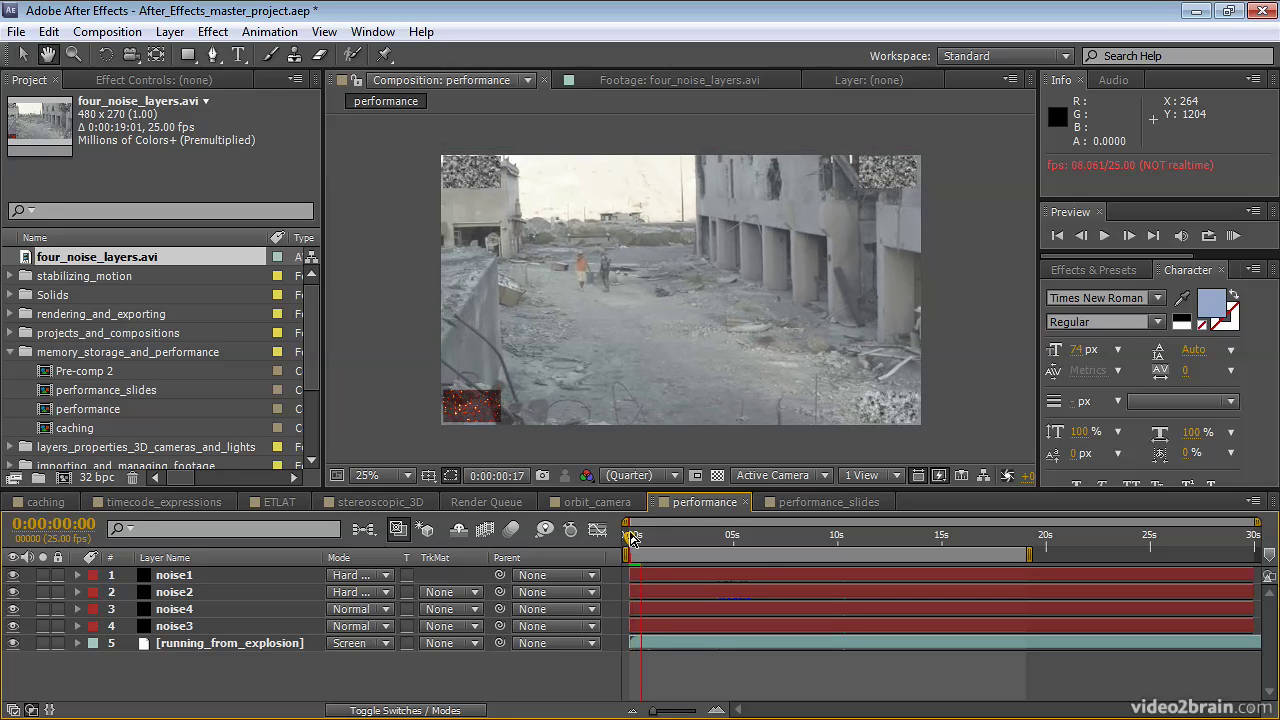
{"action": "key", "text": "space"}
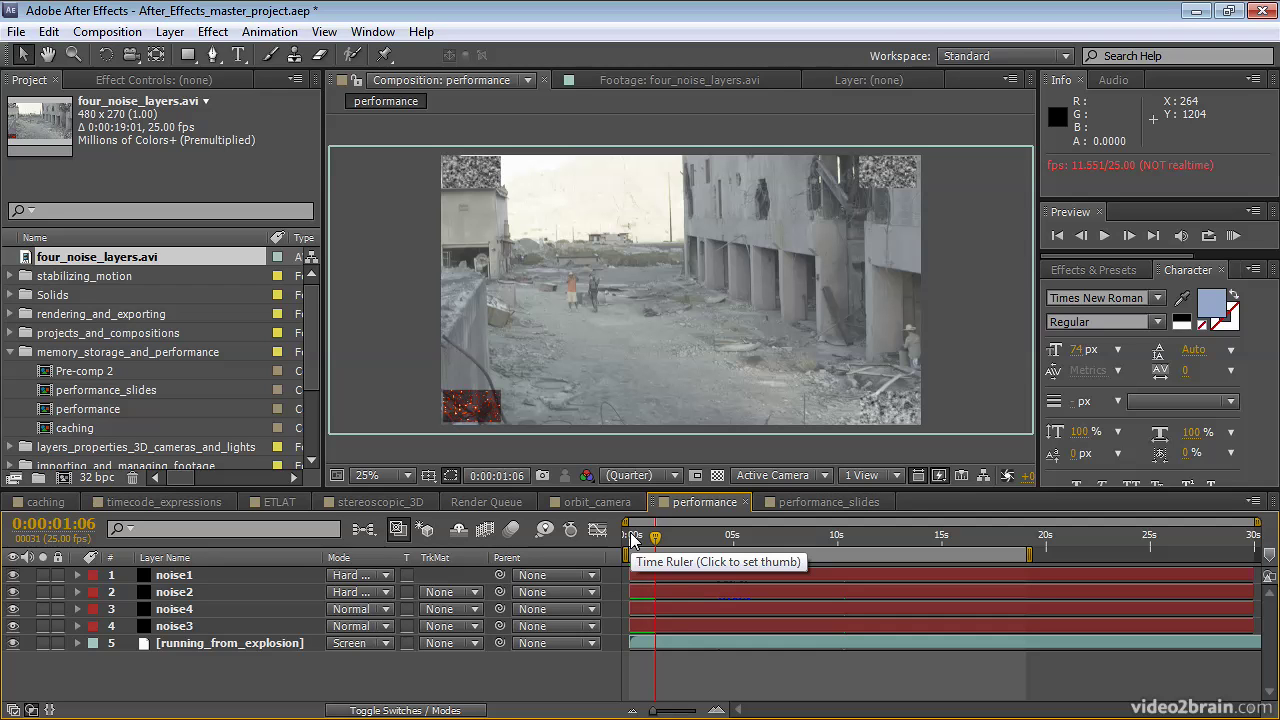
{"action": "left_click", "coordinate": [696, 477]}
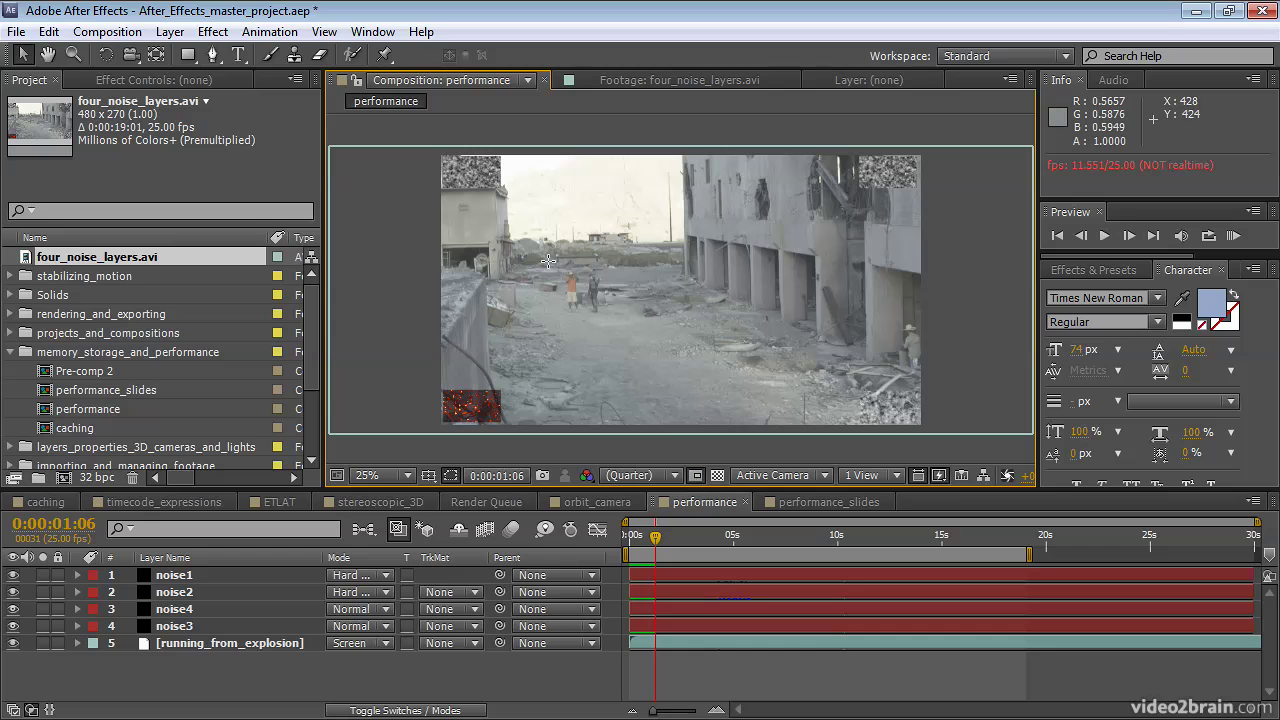
{"action": "left_click_drag", "start_coordinate": [548, 261], "coordinate": [621, 325]}
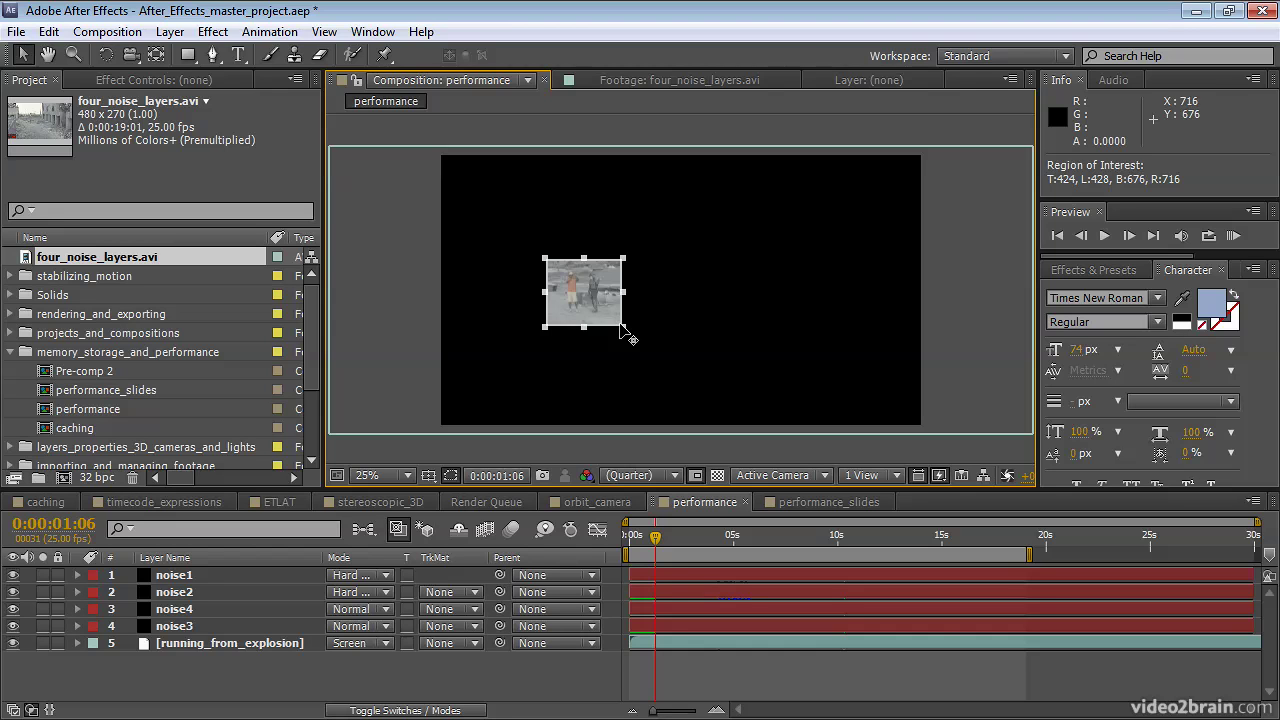
{"action": "key", "text": "space"}
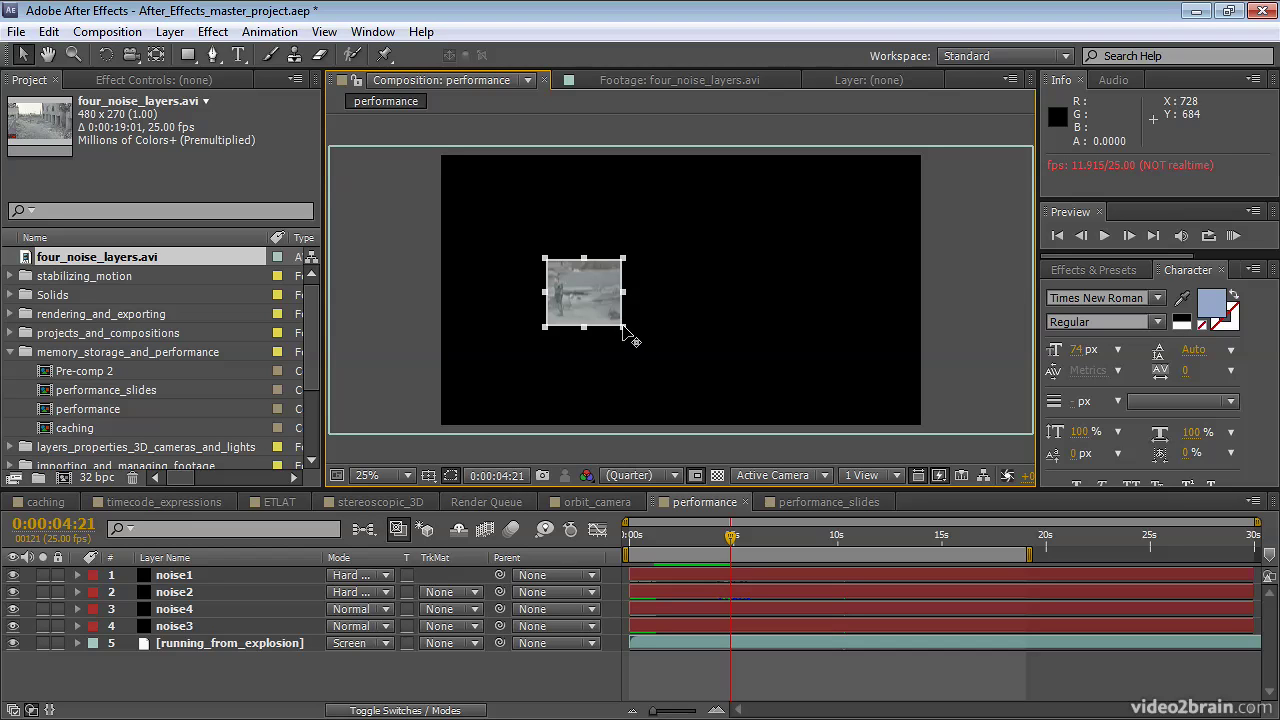
Step: Compare with the region off, enlarge the region leftward and downward, then switch it off
{"action": "left_click", "coordinate": [694, 474]}
{"action": "left_click", "coordinate": [694, 474]}
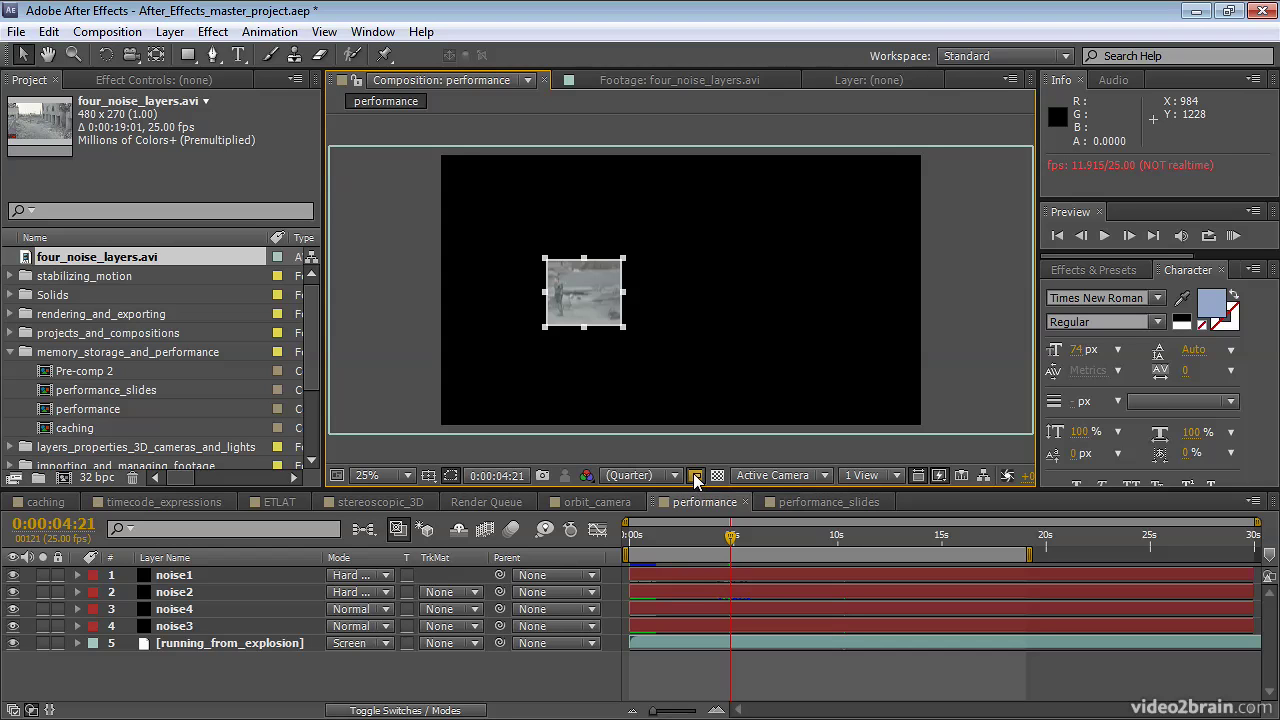
{"action": "left_click_drag", "start_coordinate": [623, 328], "coordinate": [668, 388]}
{"action": "left_click_drag", "start_coordinate": [546, 322], "coordinate": [517, 318]}
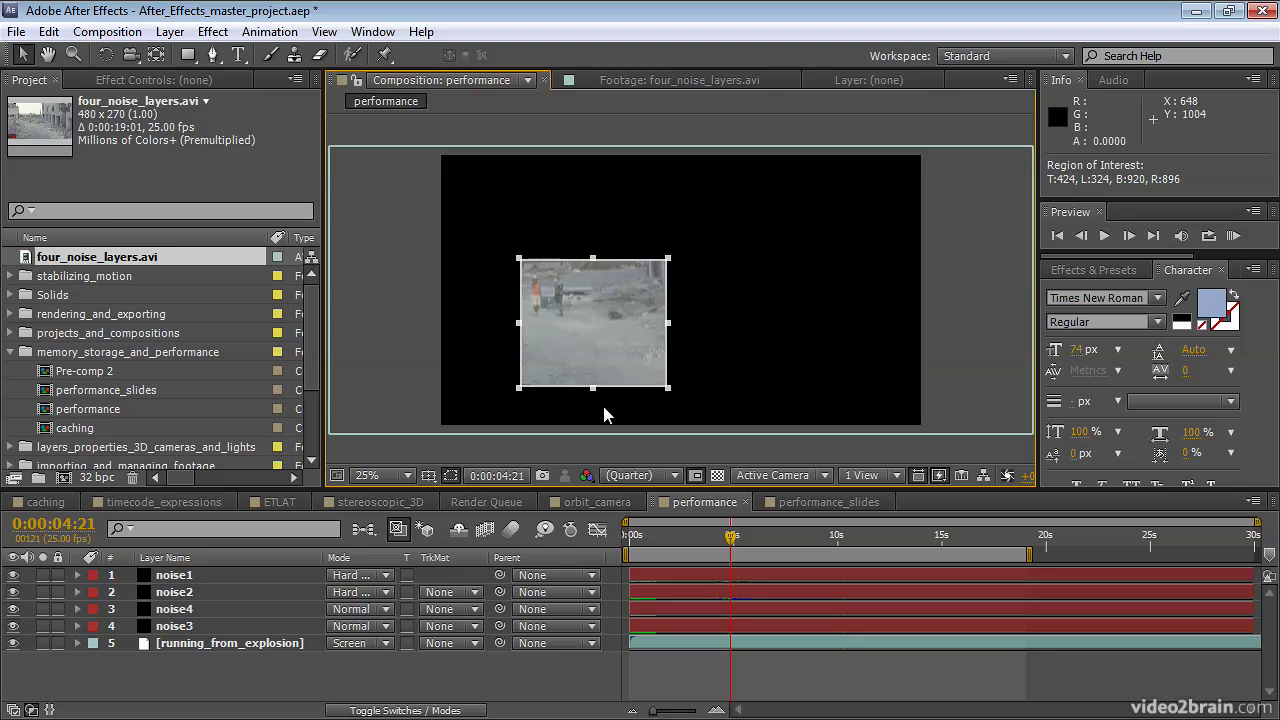
{"action": "left_click", "coordinate": [694, 476]}
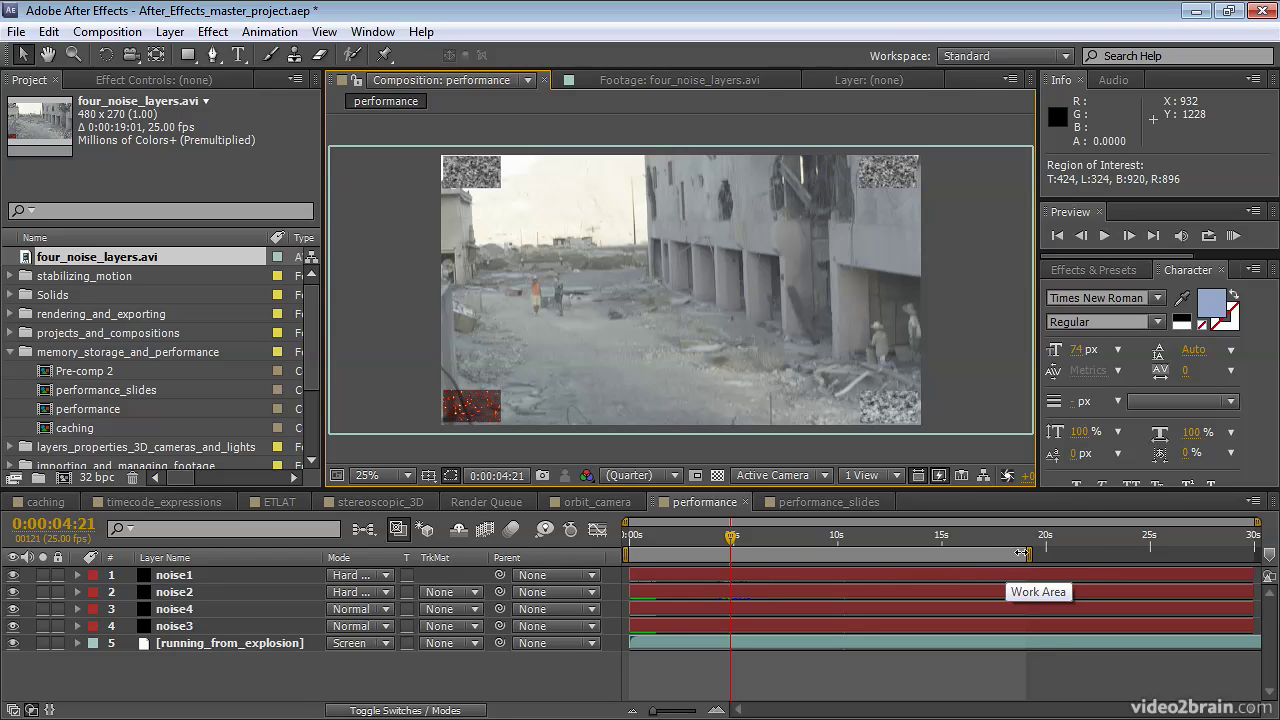
Step: Shorten the performance comp's work area and RAM-preview its 55 frames, then stop playback
{"action": "left_click_drag", "start_coordinate": [1016, 553], "coordinate": [832, 553]}
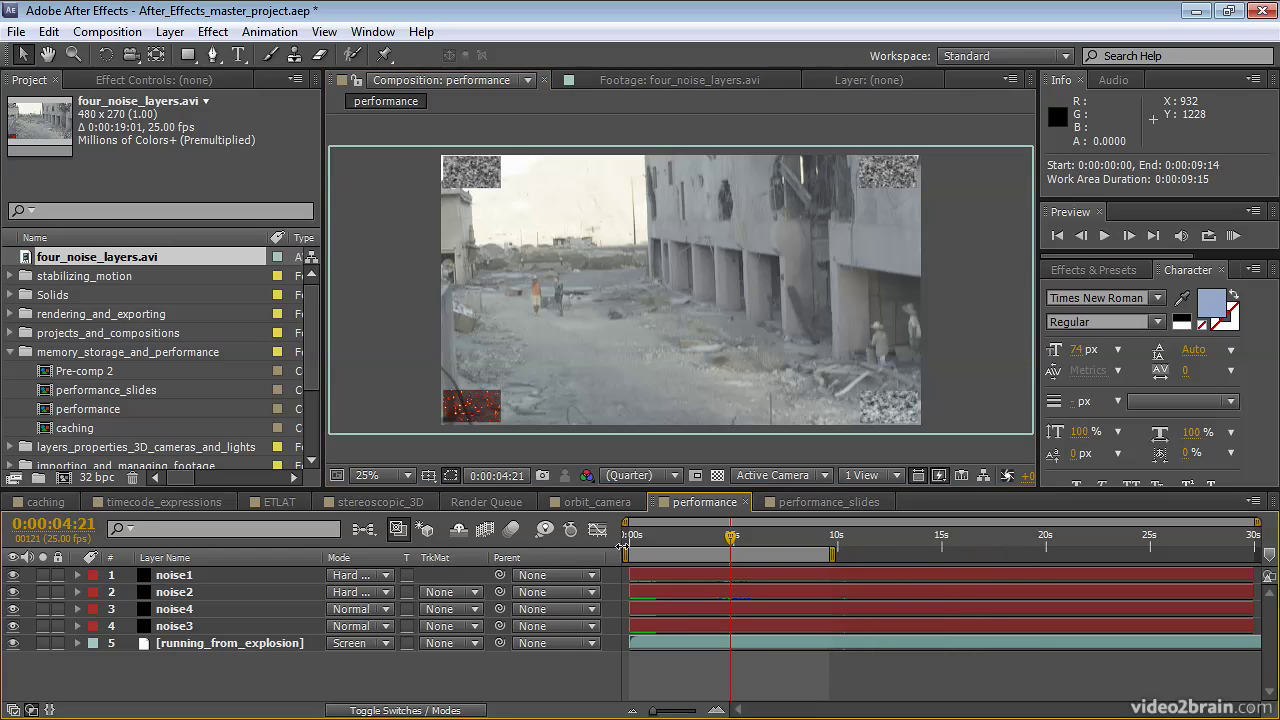
{"action": "left_click_drag", "start_coordinate": [628, 553], "coordinate": [785, 556]}
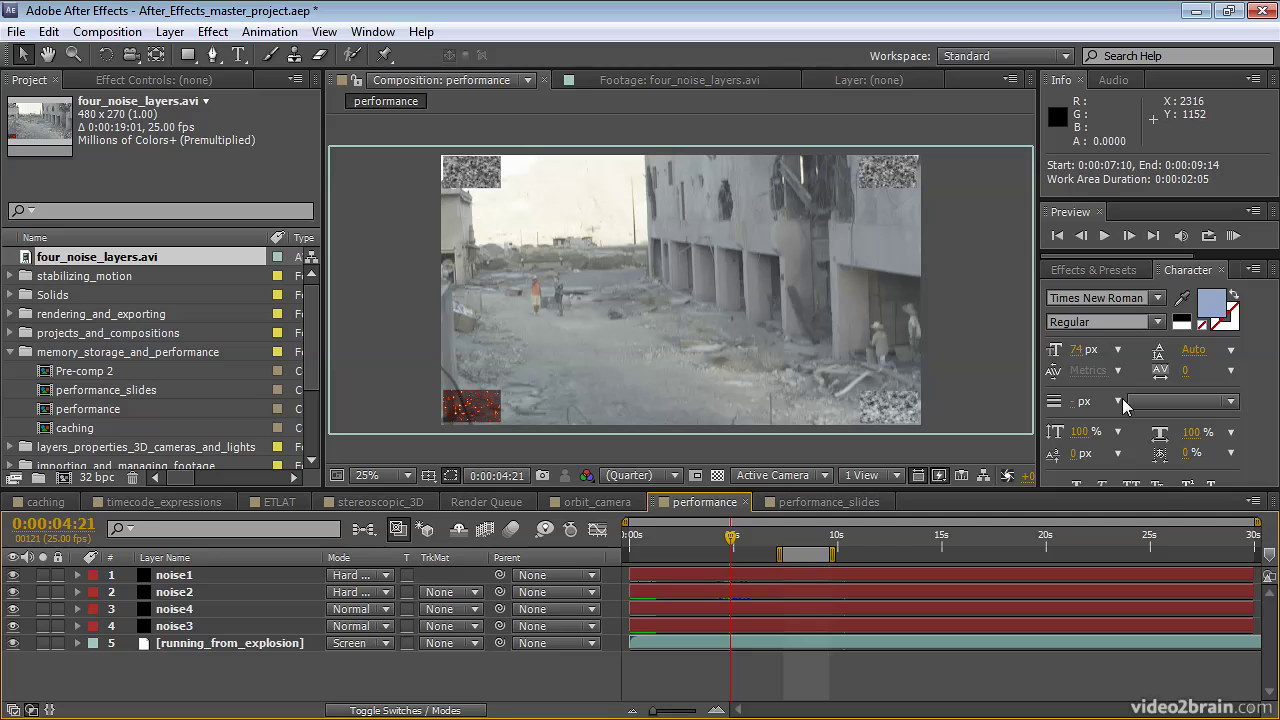
{"action": "left_click", "coordinate": [1233, 236]}
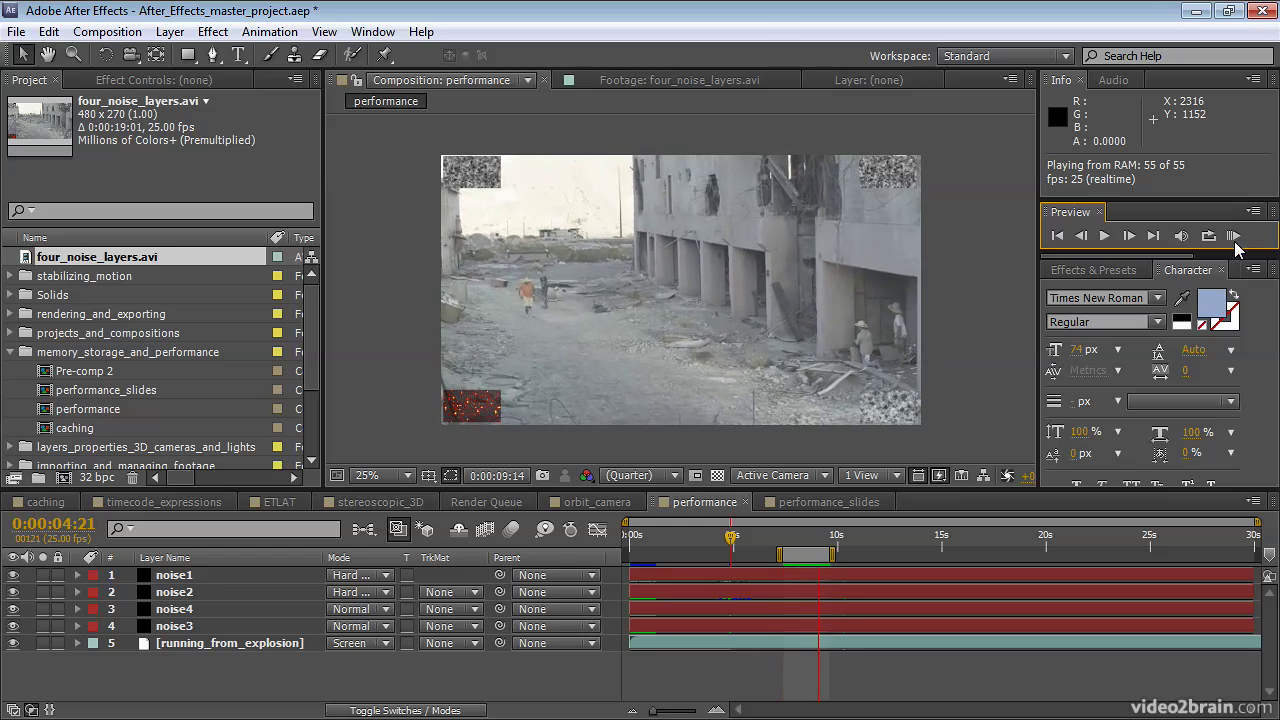
{"action": "key", "text": "space"}
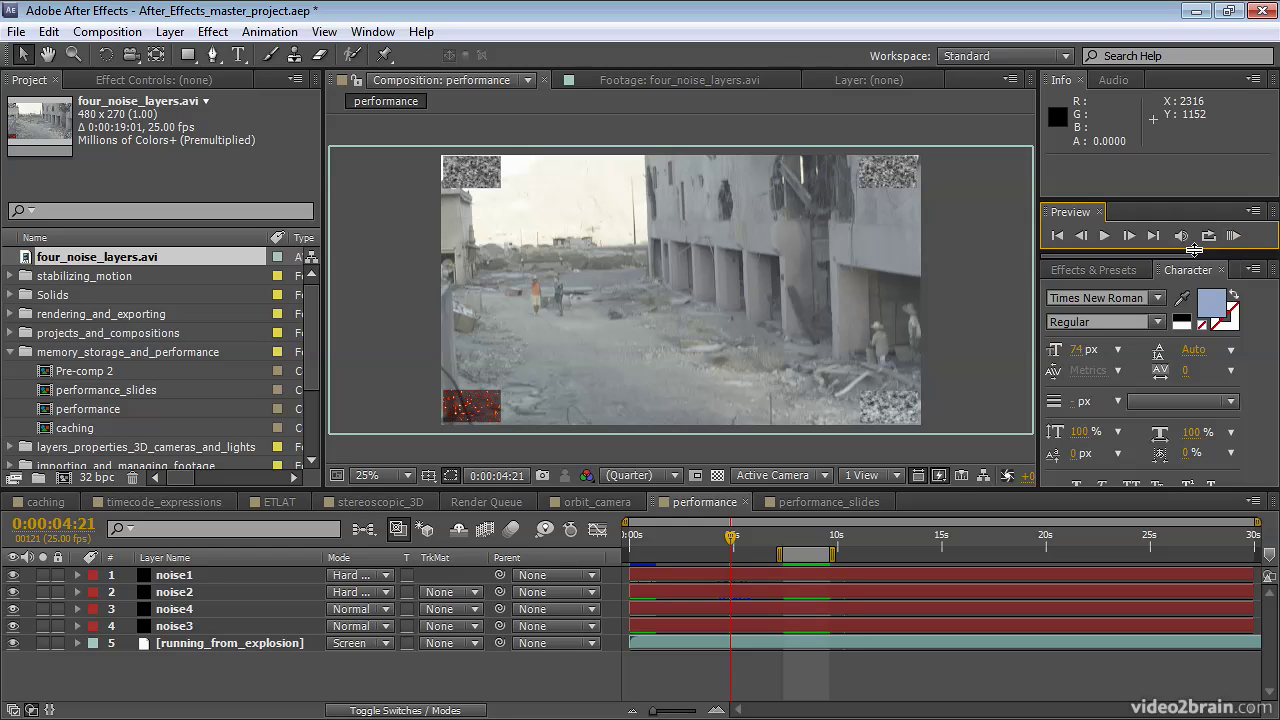
{"action": "left_click_drag", "start_coordinate": [1194, 249], "coordinate": [1174, 342]}
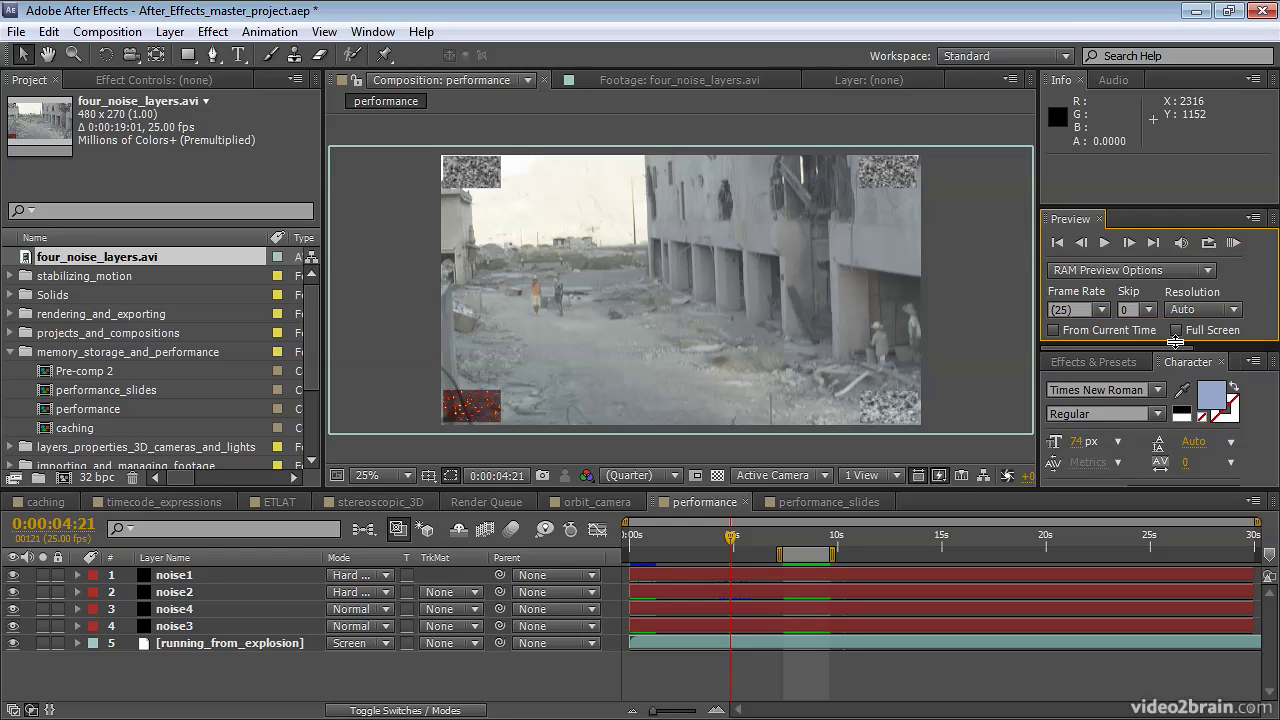
{"action": "left_click", "coordinate": [1054, 331]}
{"action": "left_click", "coordinate": [1234, 244]}
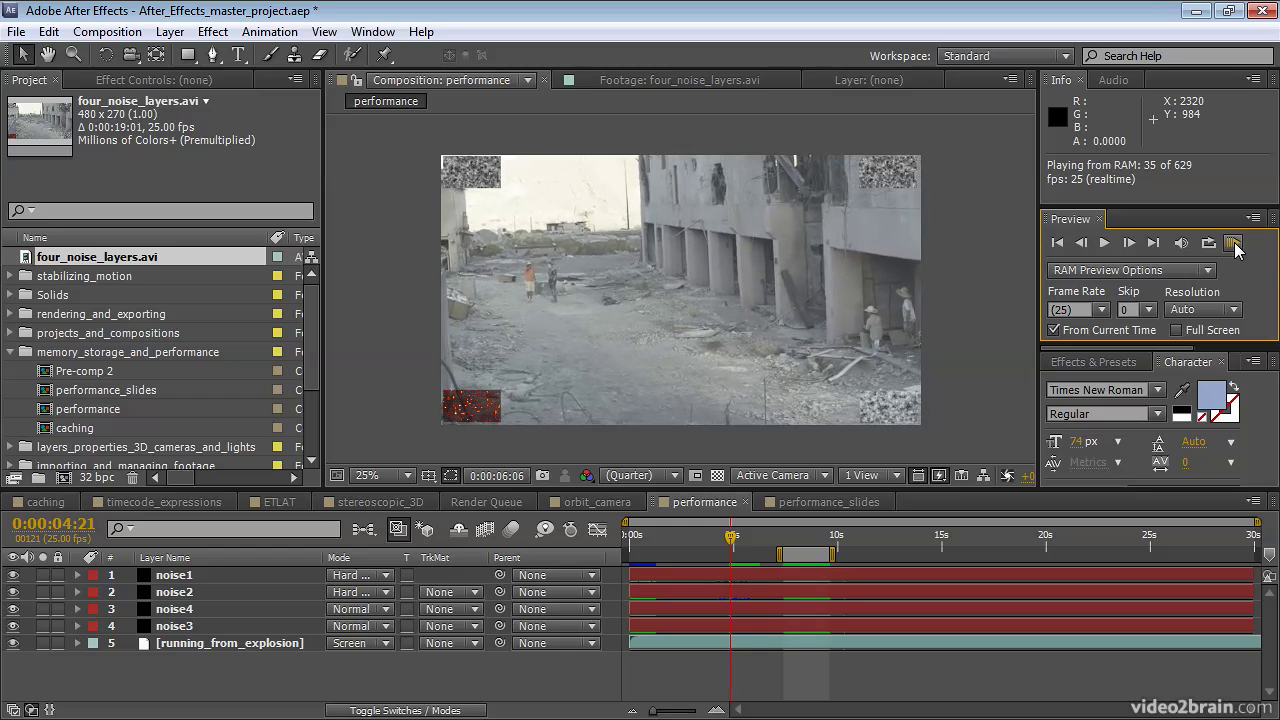
{"action": "left_click", "coordinate": [1234, 244]}
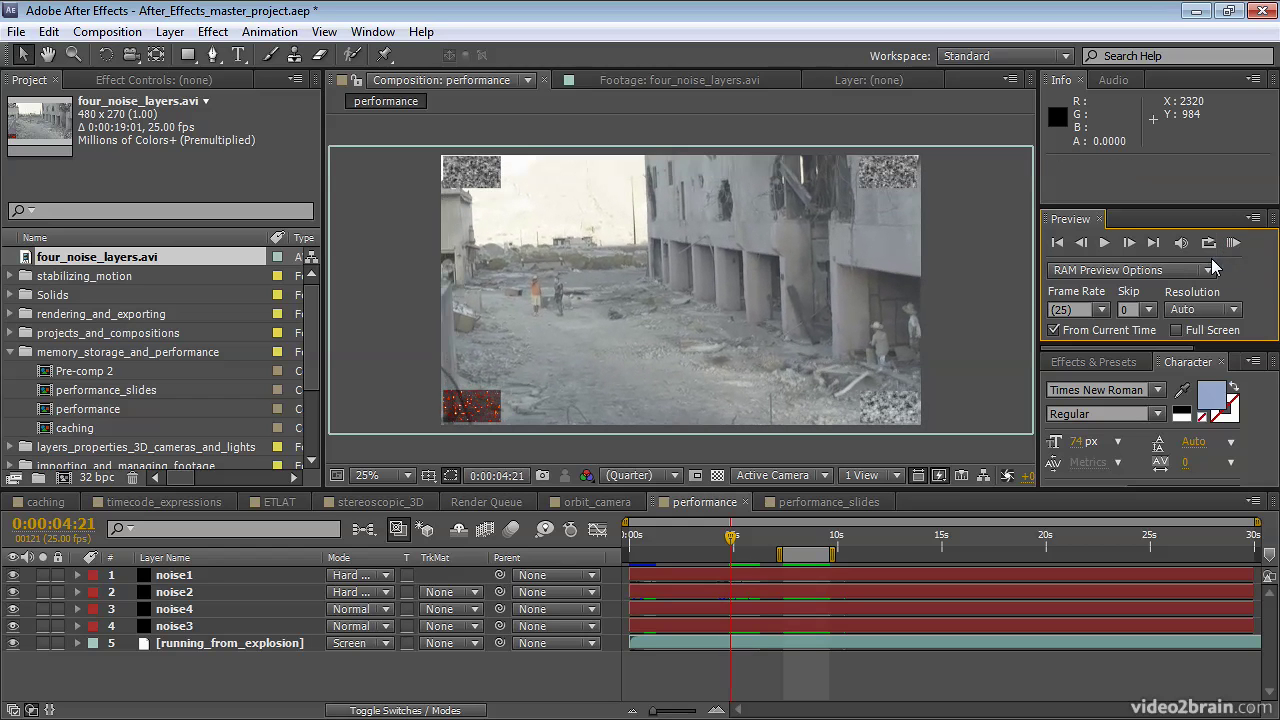
{"action": "left_click", "coordinate": [1056, 330]}
{"action": "left_click_drag", "start_coordinate": [1076, 346], "coordinate": [1077, 264]}
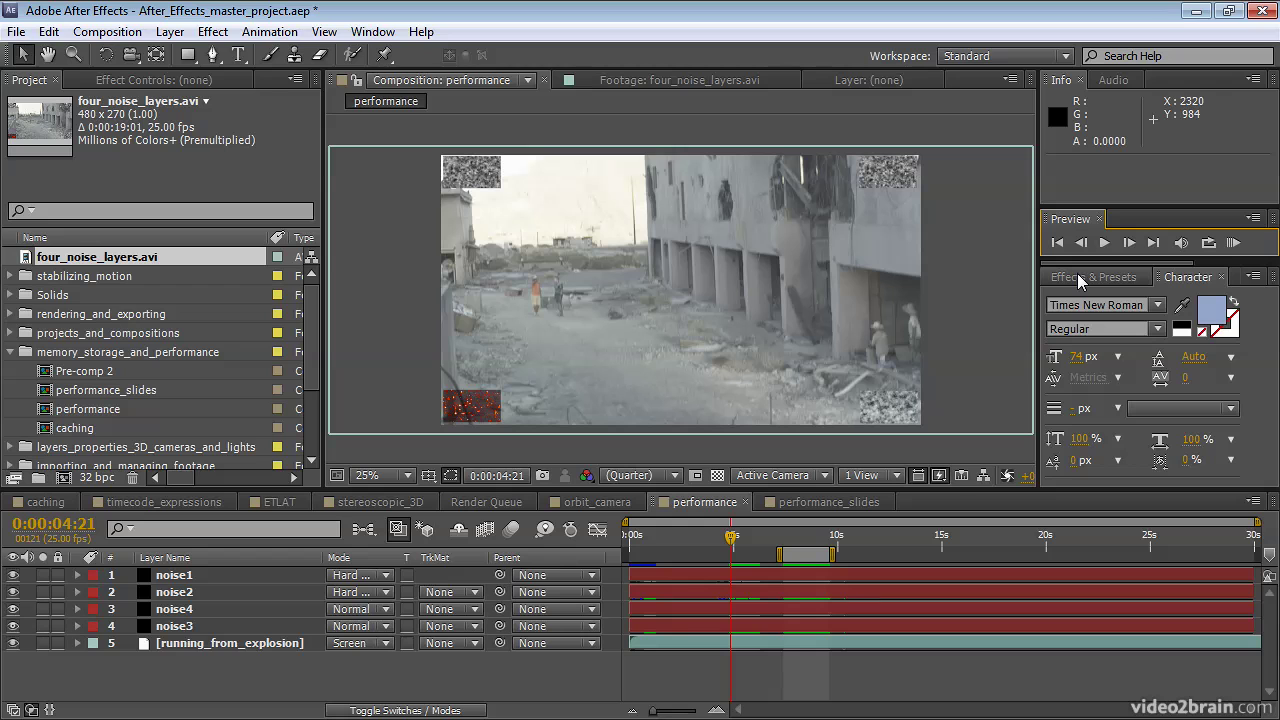
Step: Switch to Premiere Pro, put the pond sequence playhead at 00:00:04:07, and show the Sequence menu
{"action": "key", "text": "alt+Tab"}
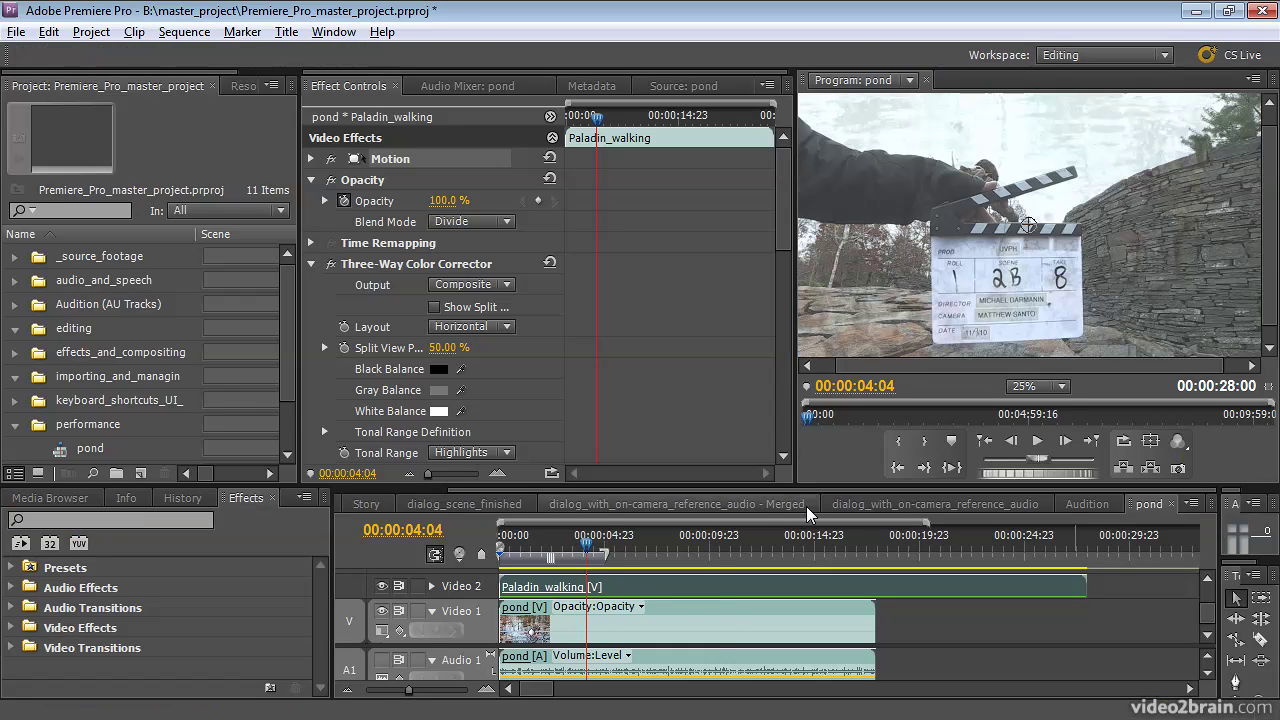
{"action": "left_click_drag", "start_coordinate": [532, 566], "coordinate": [706, 563]}
{"action": "left_click", "coordinate": [592, 566]}
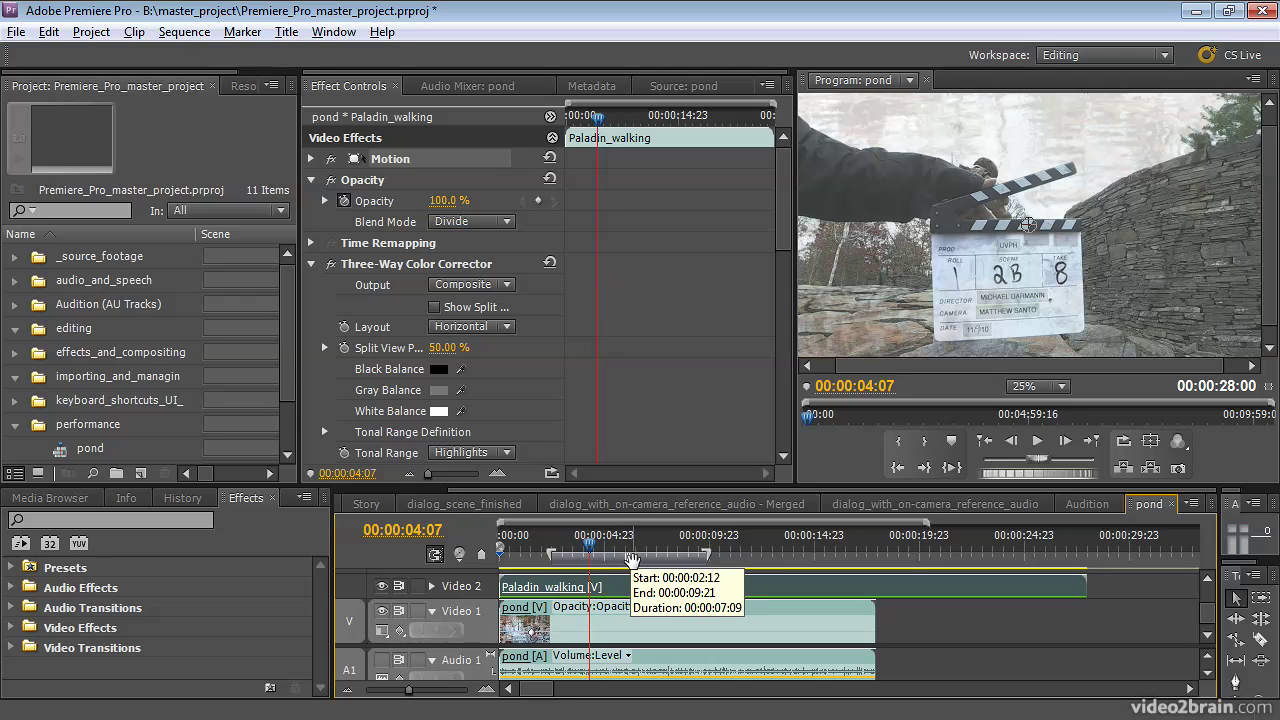
{"action": "left_click", "coordinate": [184, 32]}
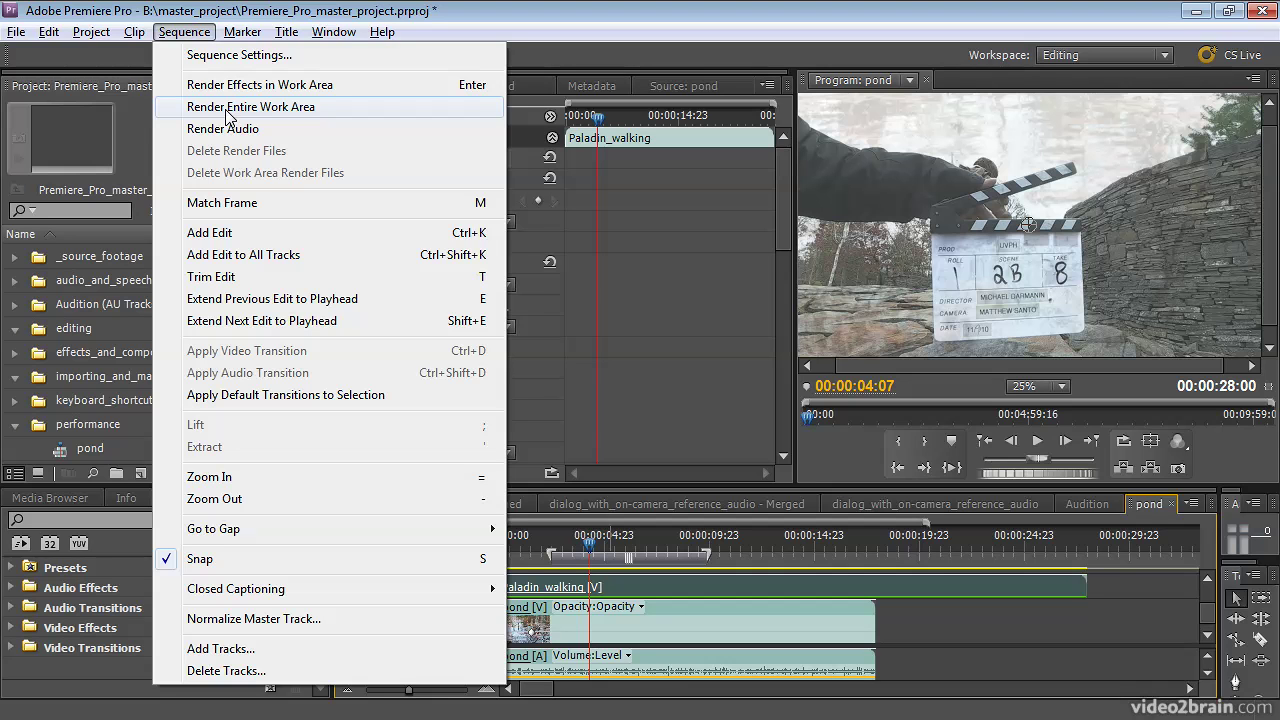
Step: Render the pond sequence's entire work area with Sequence > Render Entire Work Area
{"action": "left_click", "coordinate": [227, 110]}
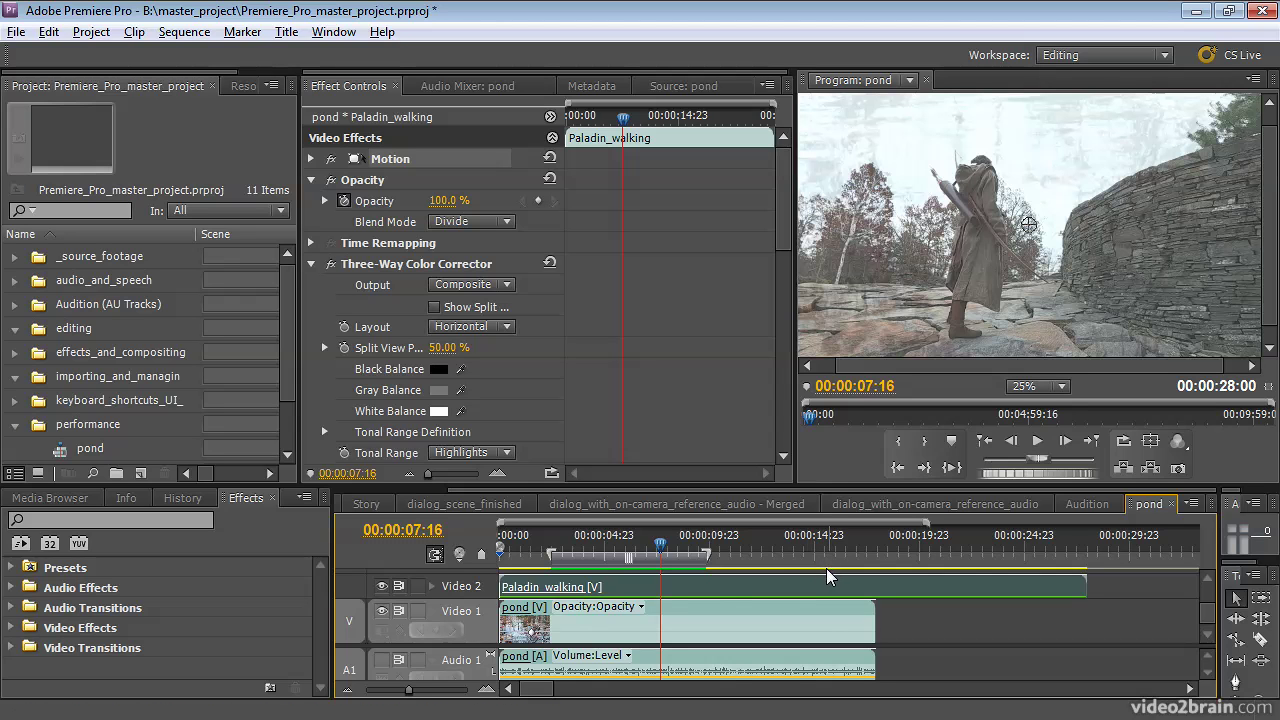
{"action": "mouse_move", "coordinate": [738, 573]}
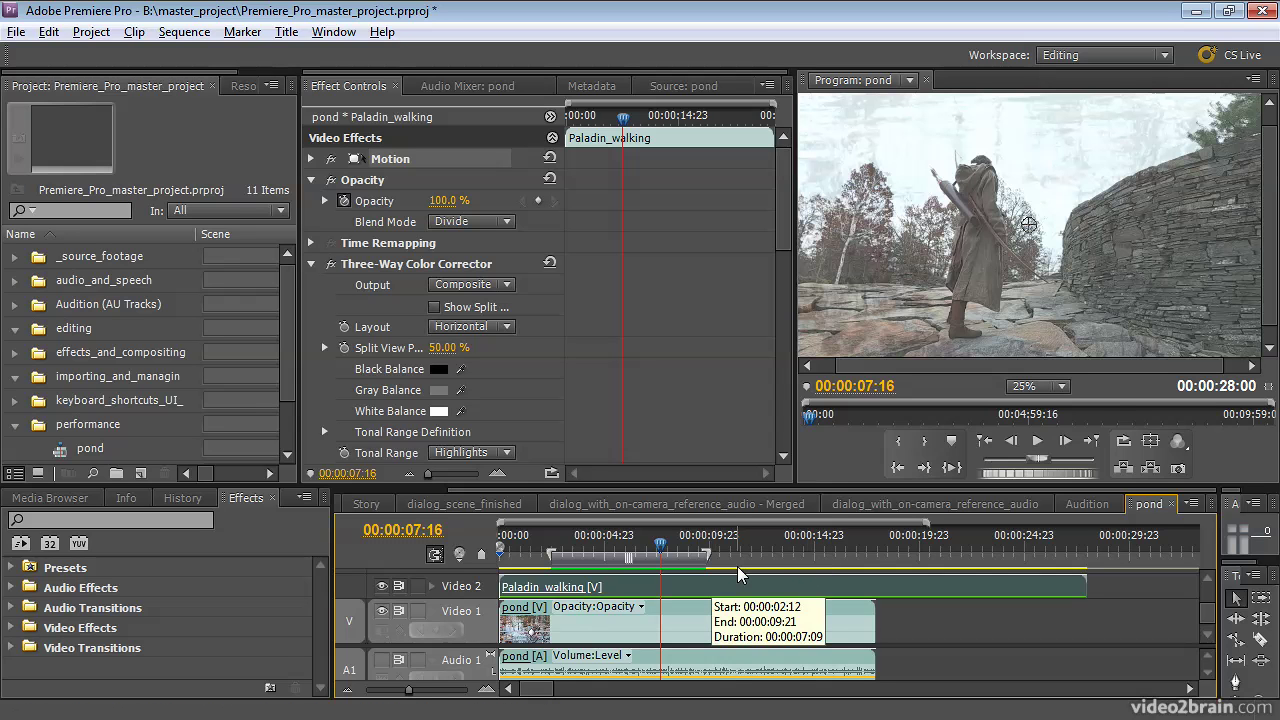
{"action": "left_click", "coordinate": [383, 586]}
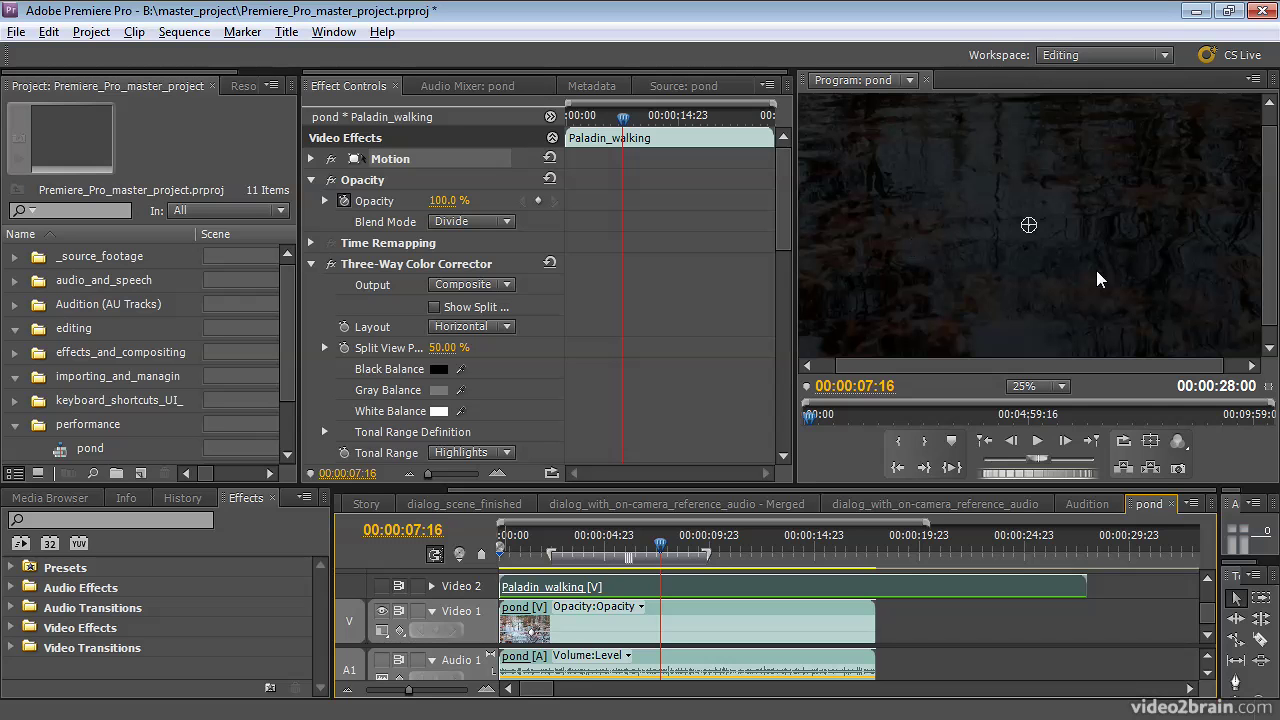
{"action": "left_click", "coordinate": [381, 587]}
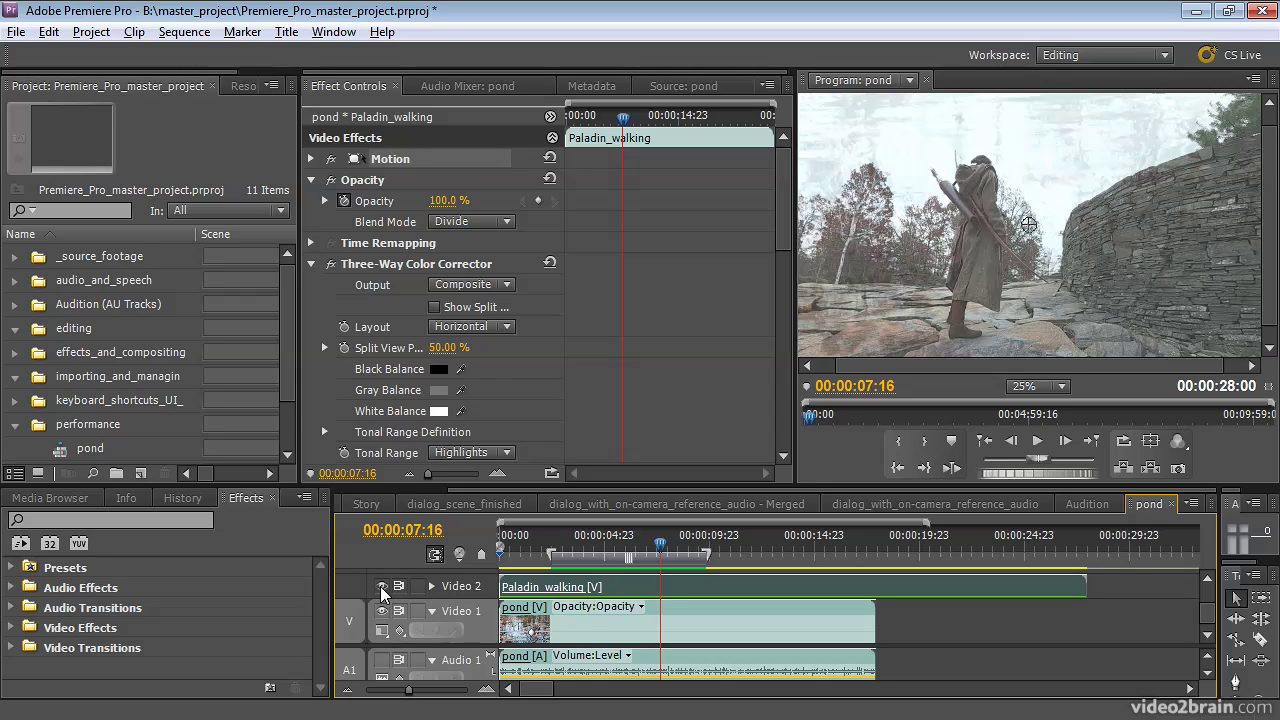
Step: Back in After Effects, hide the four noise layers' video, then make all four visible again
{"action": "key", "text": "alt+Tab"}
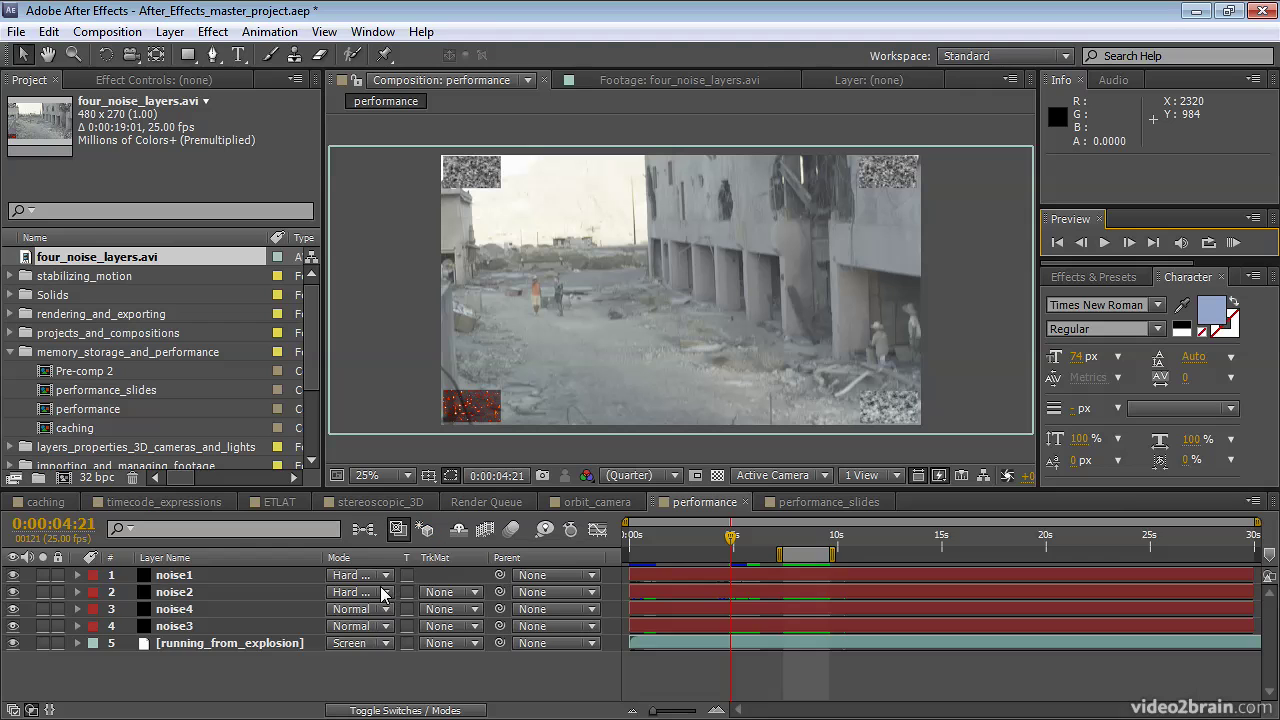
{"action": "left_click", "coordinate": [14, 576]}
{"action": "left_click_drag", "start_coordinate": [14, 585], "coordinate": [12, 632]}
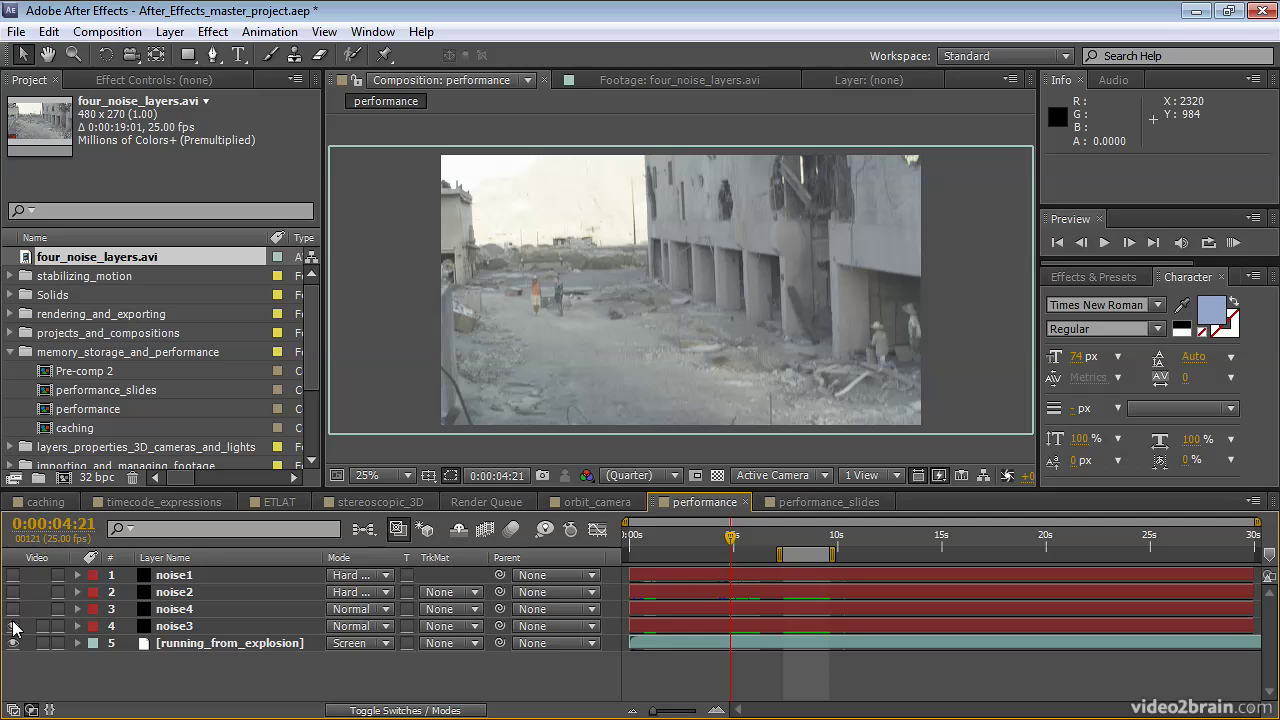
{"action": "left_click_drag", "start_coordinate": [12, 628], "coordinate": [14, 578]}
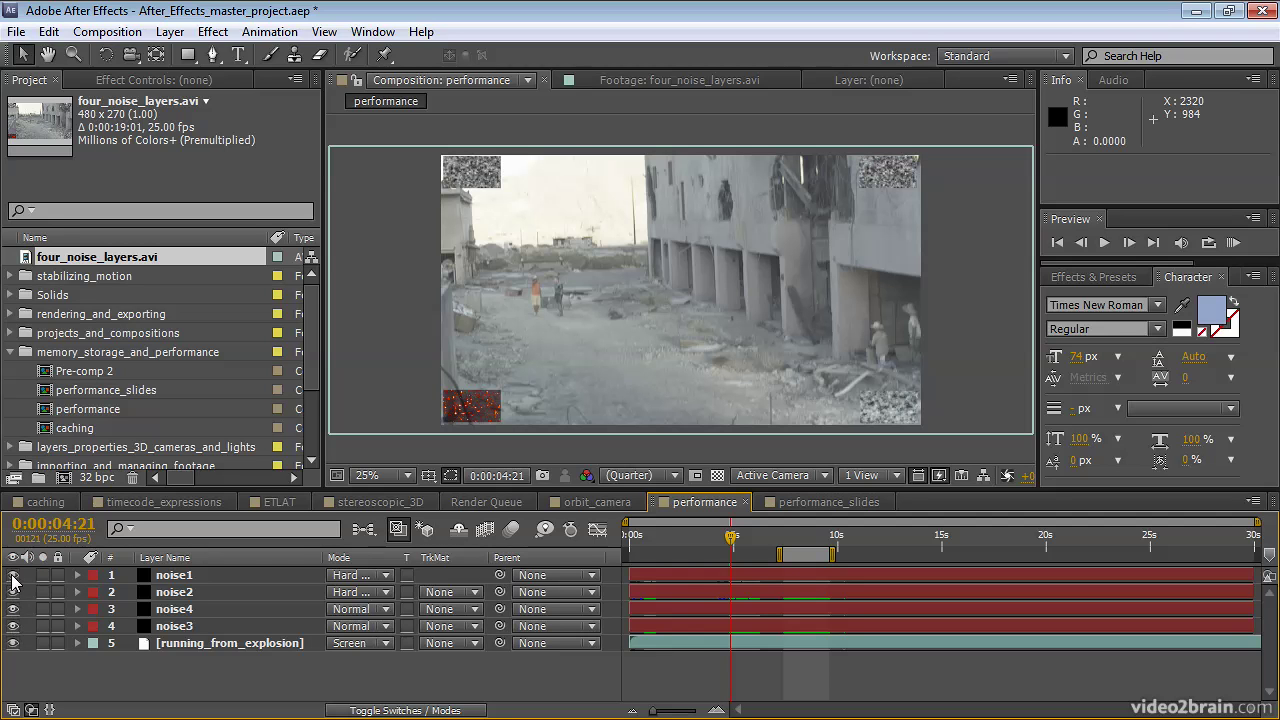